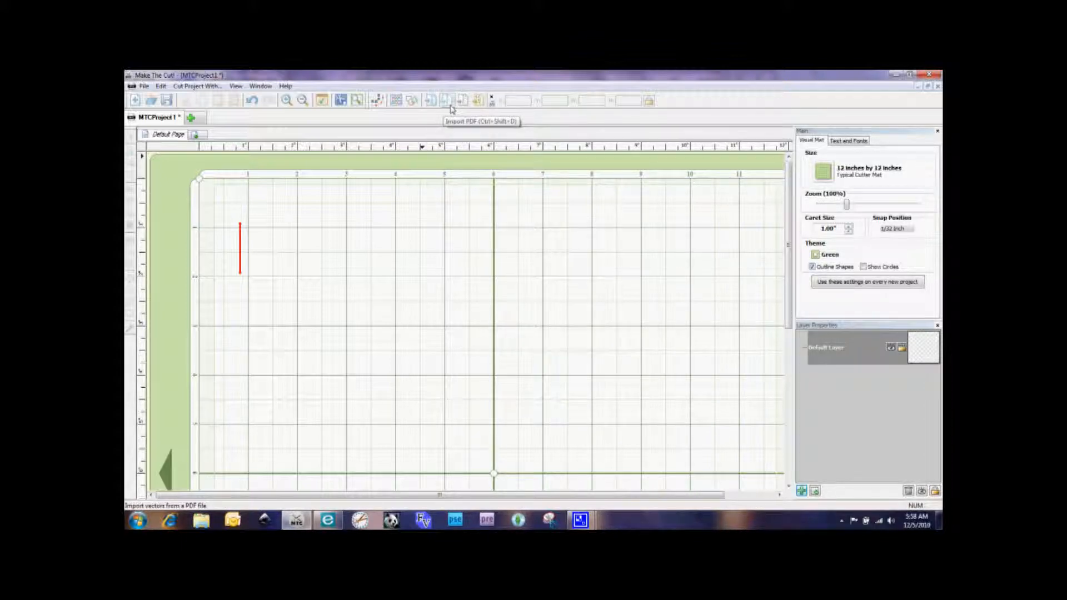
Step: Import the file CANDY CANE BOX SET CANDY CANE CUTOUT.pdf onto the cutting mat
click(452, 108)
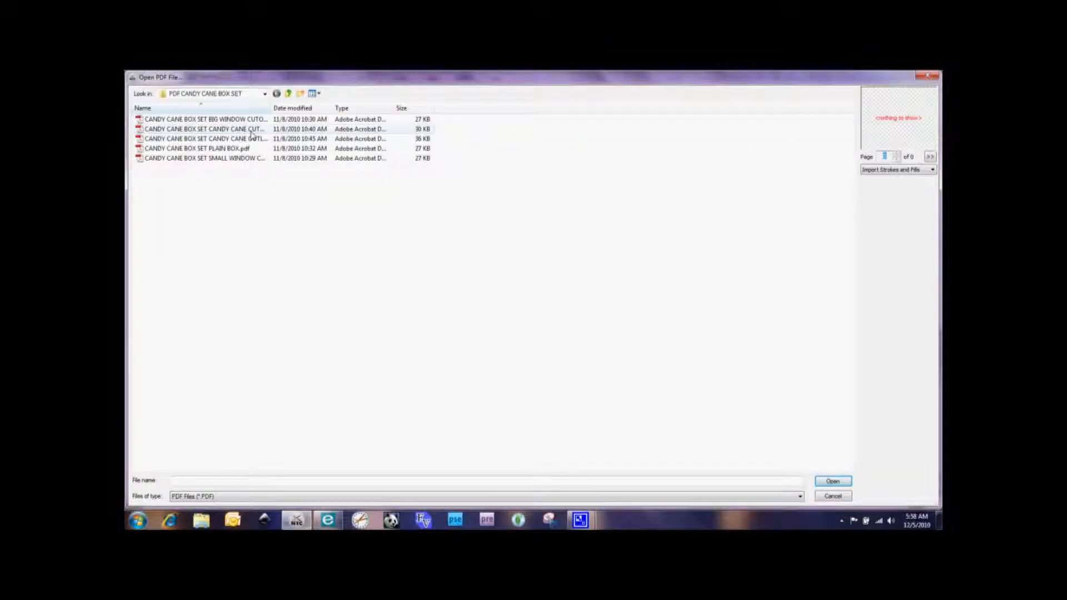
click(250, 131)
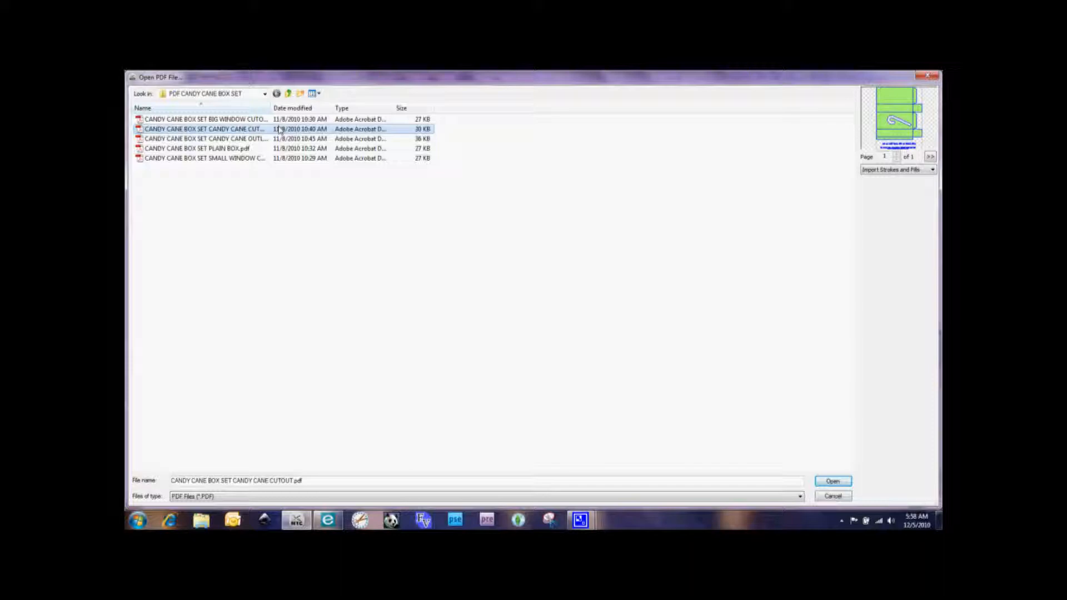
click(831, 482)
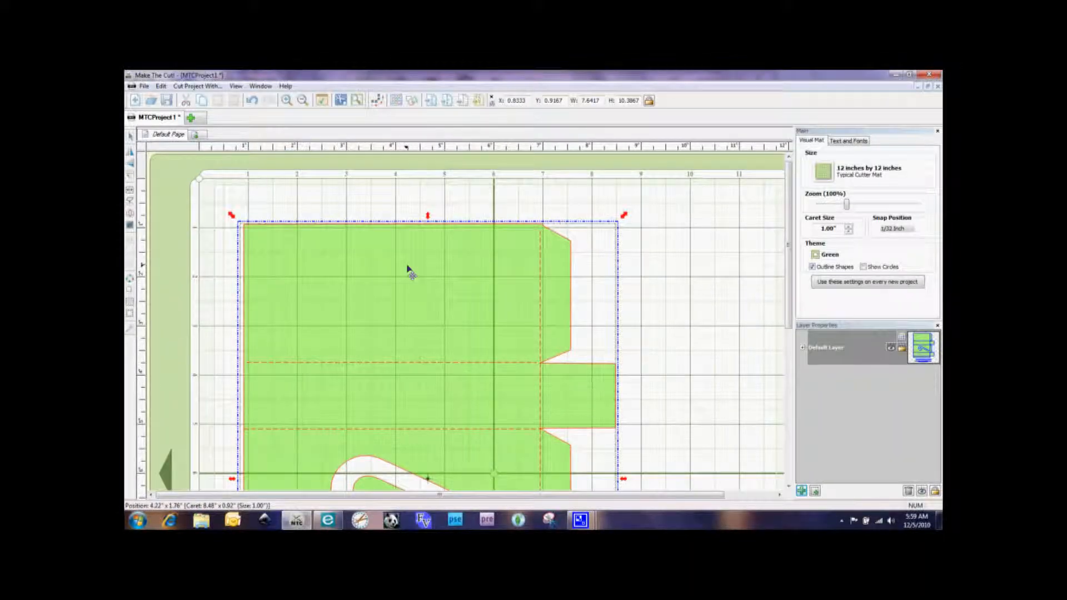
Step: Move the imported box template toward the mat's upper-left corner, to about X 0.53, Y 0.31
drag(407, 266, 393, 234)
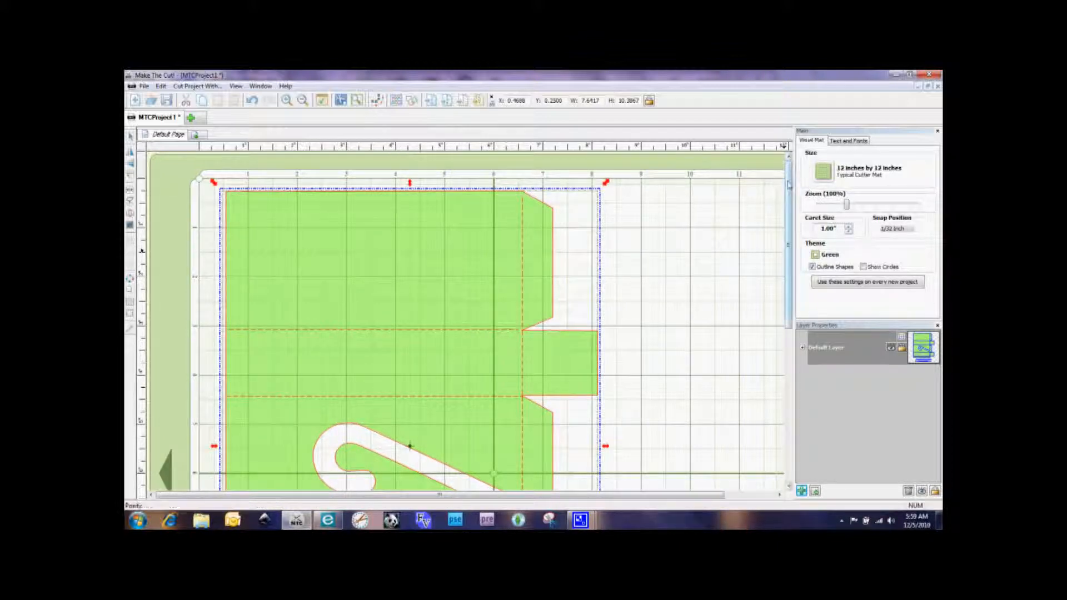
drag(789, 185, 804, 203)
click(677, 203)
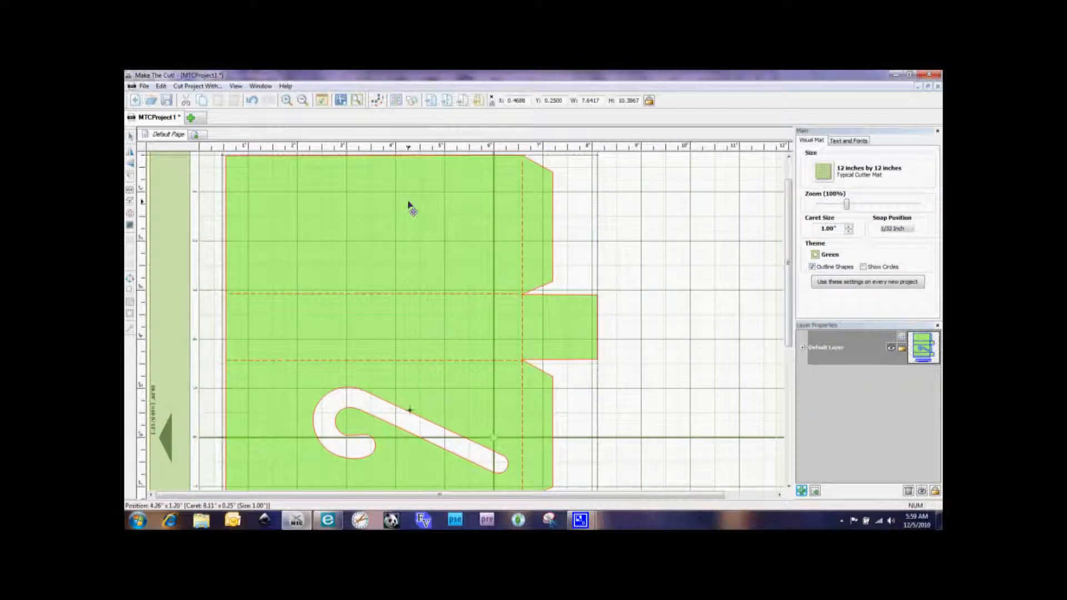
drag(410, 204, 410, 207)
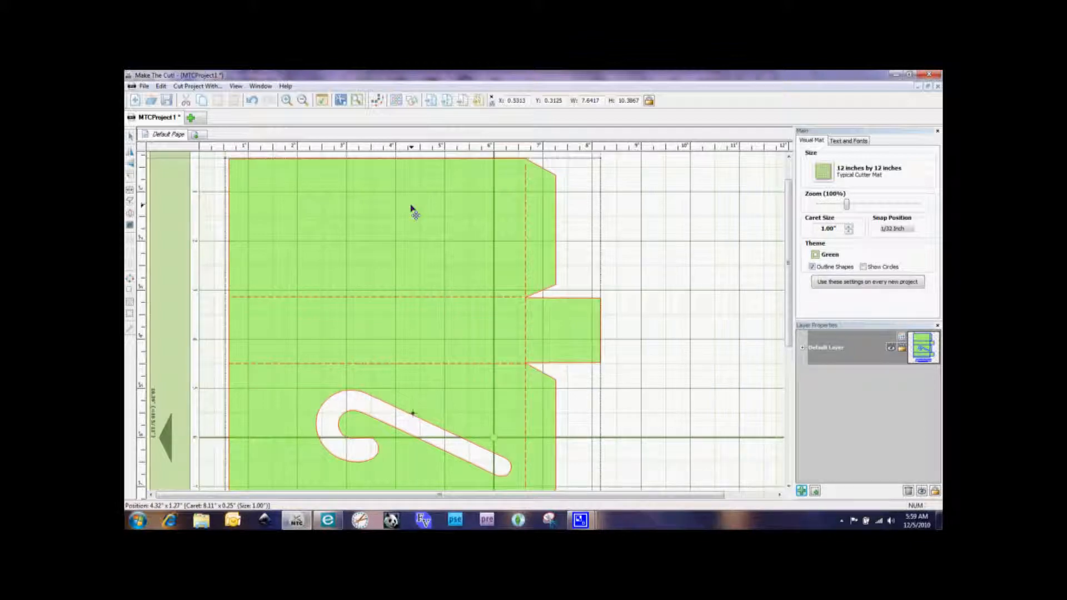
Step: Split the imported template group so the text lines separate from the box shape
scroll(788, 257, down, 1)
drag(787, 257, 773, 316)
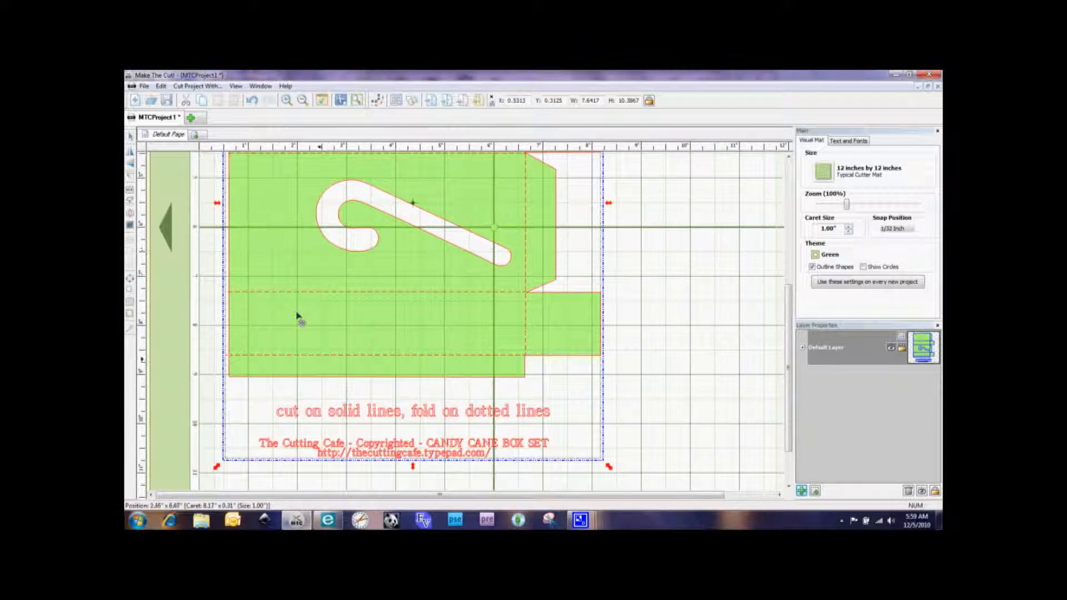
click(130, 194)
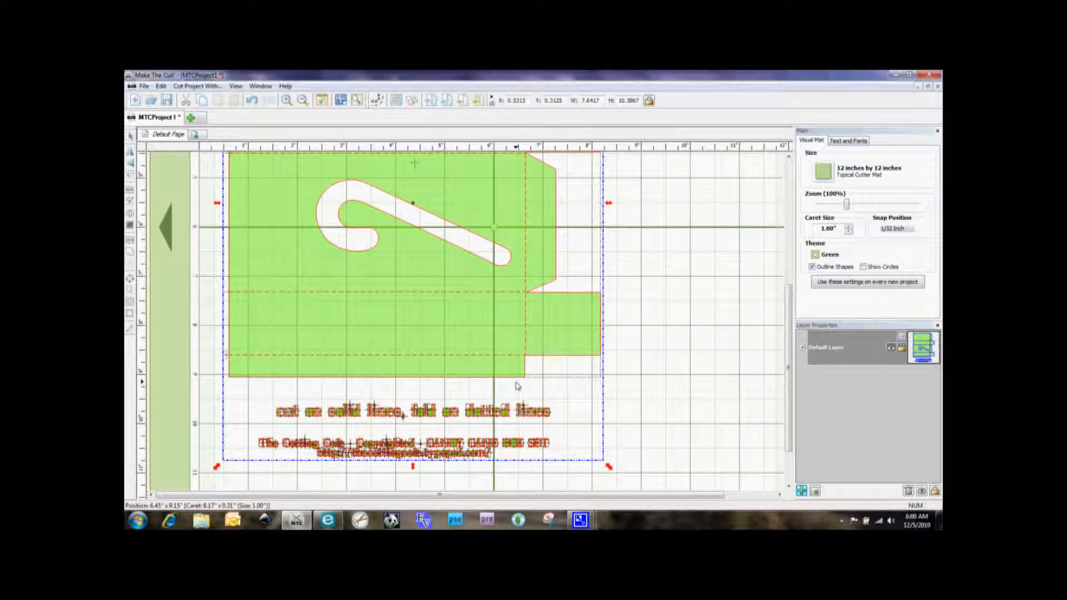
Step: Select all the instruction and copyright text lines below the box template together and delete them
click(690, 355)
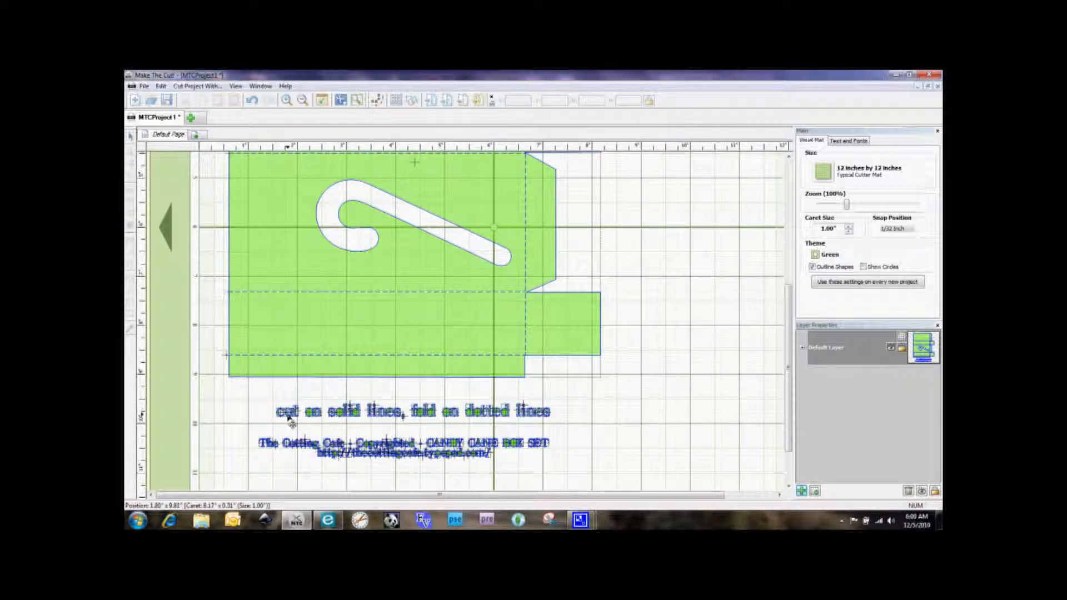
click(289, 420)
click(319, 419)
click(342, 418)
click(594, 429)
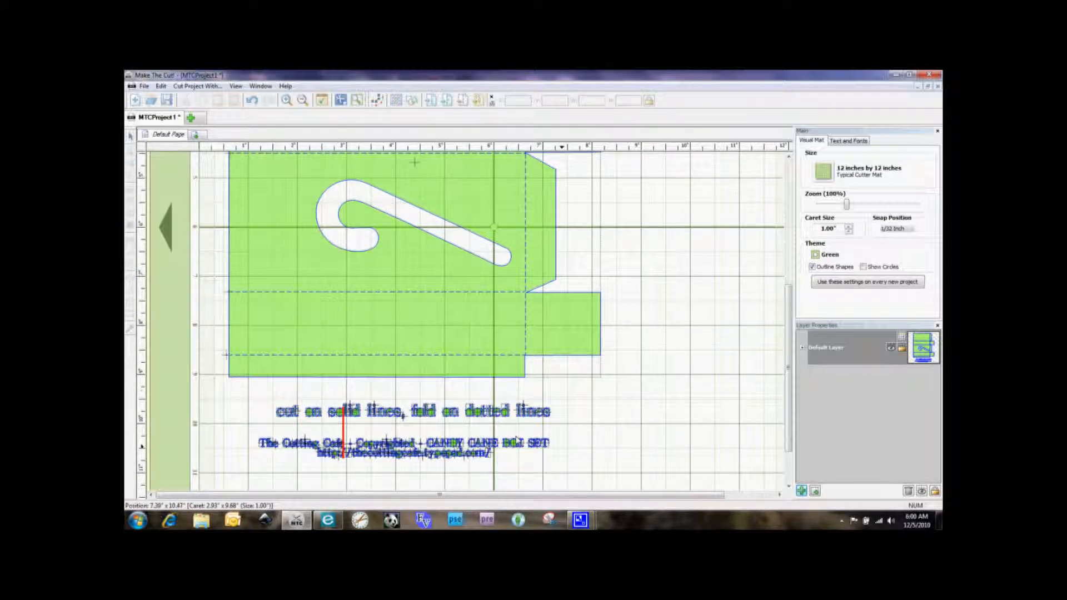
drag(225, 397, 590, 486)
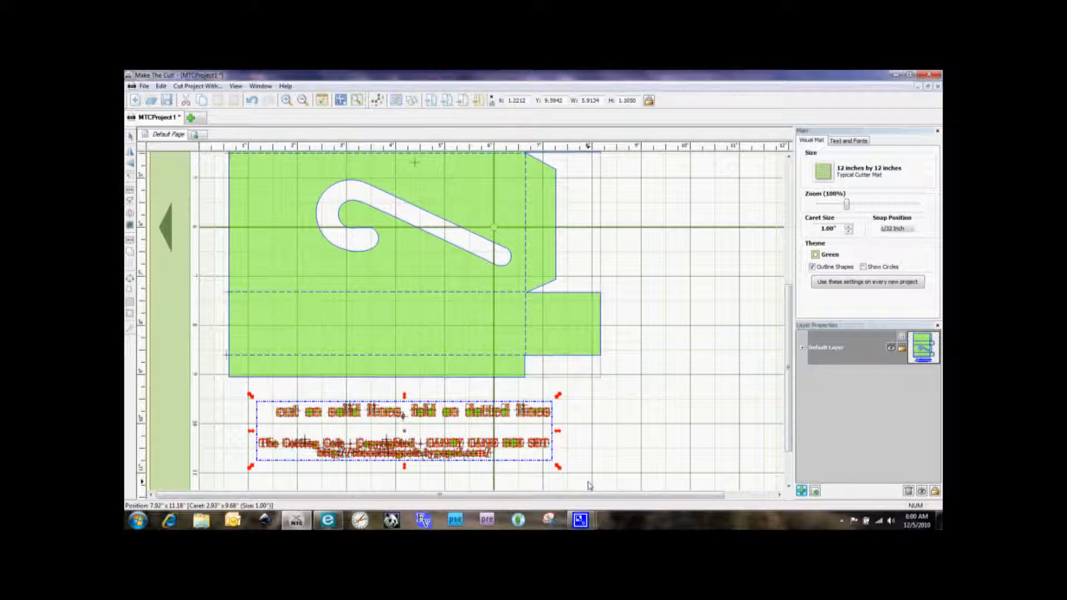
key(Delete)
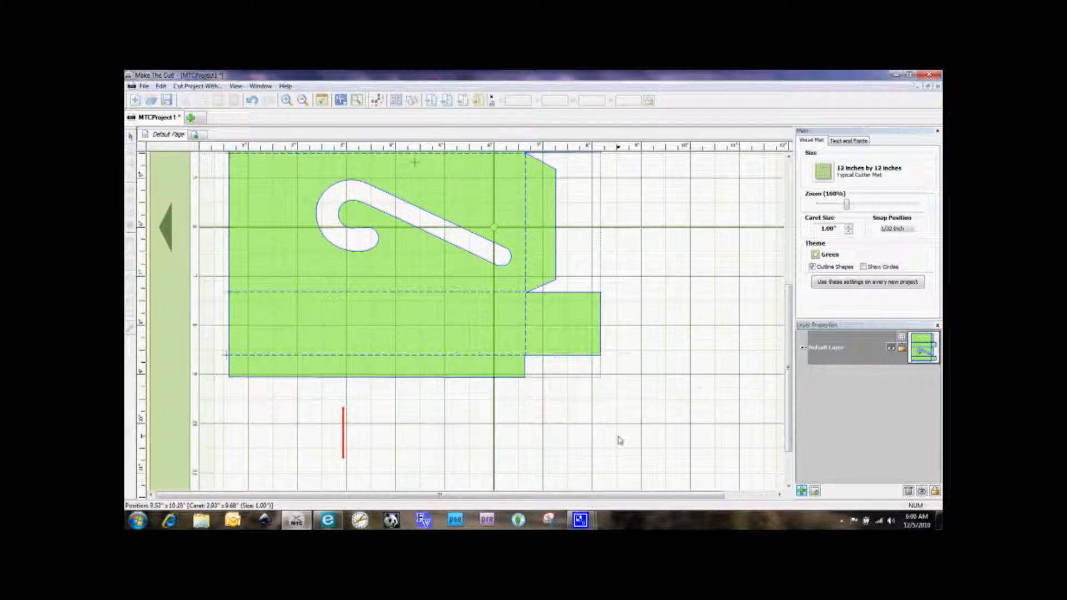
Step: Select the remaining box template with its candy cane cutout and check it from end to end
scroll(621, 441, up, 5)
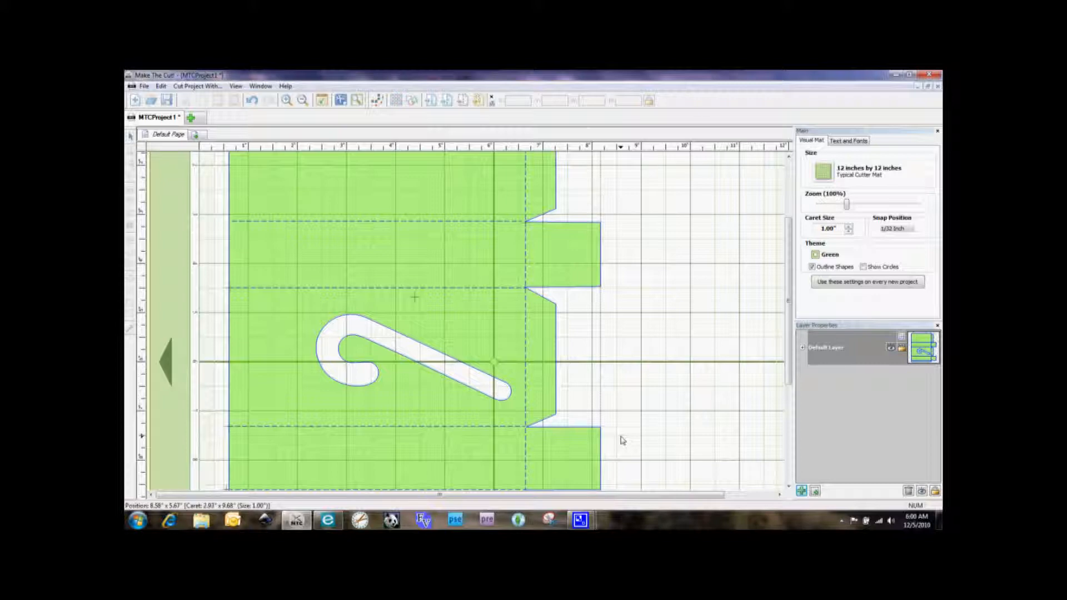
scroll(622, 438, down, 4)
click(347, 397)
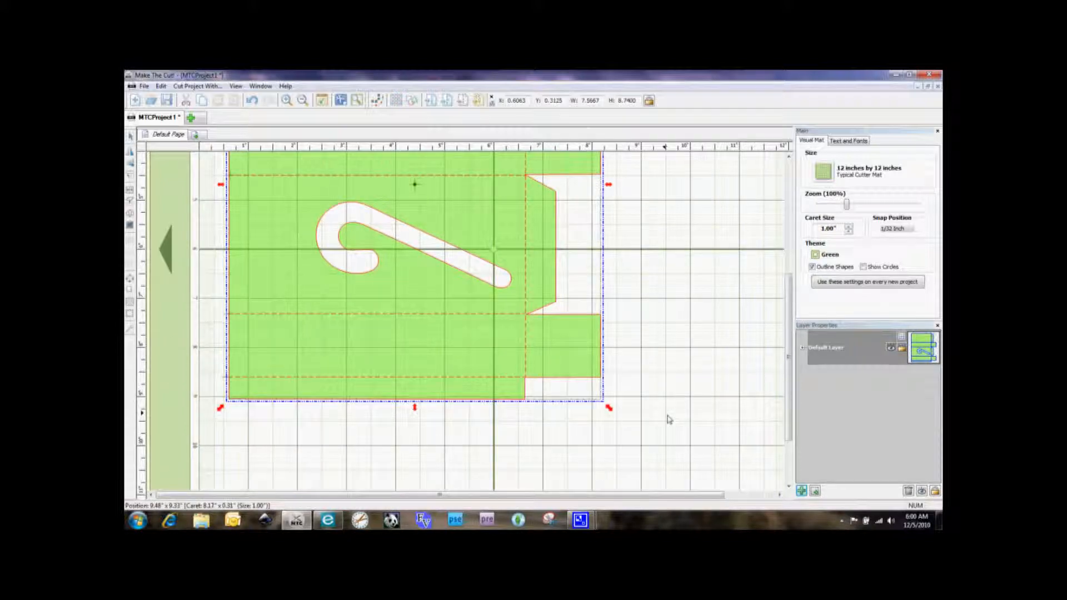
scroll(670, 421, up, 3)
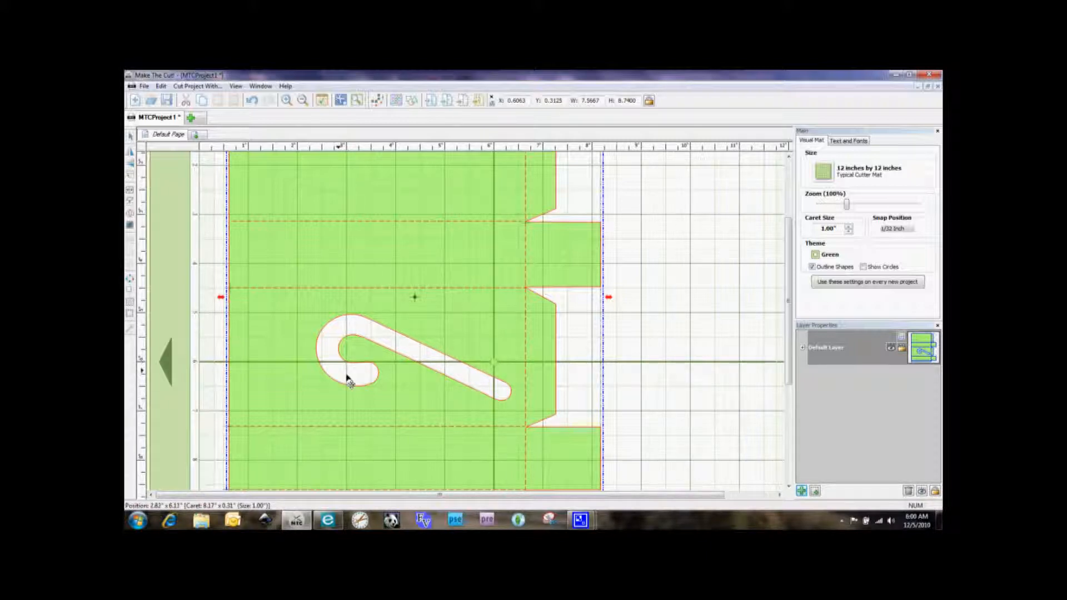
scroll(712, 372, up, 2)
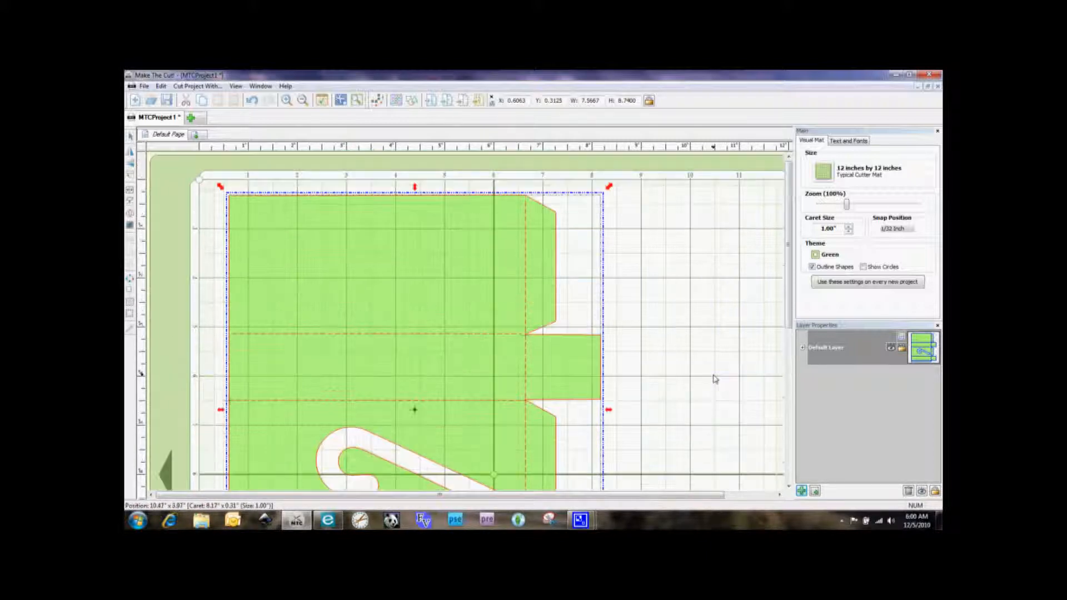
scroll(716, 379, down, 2)
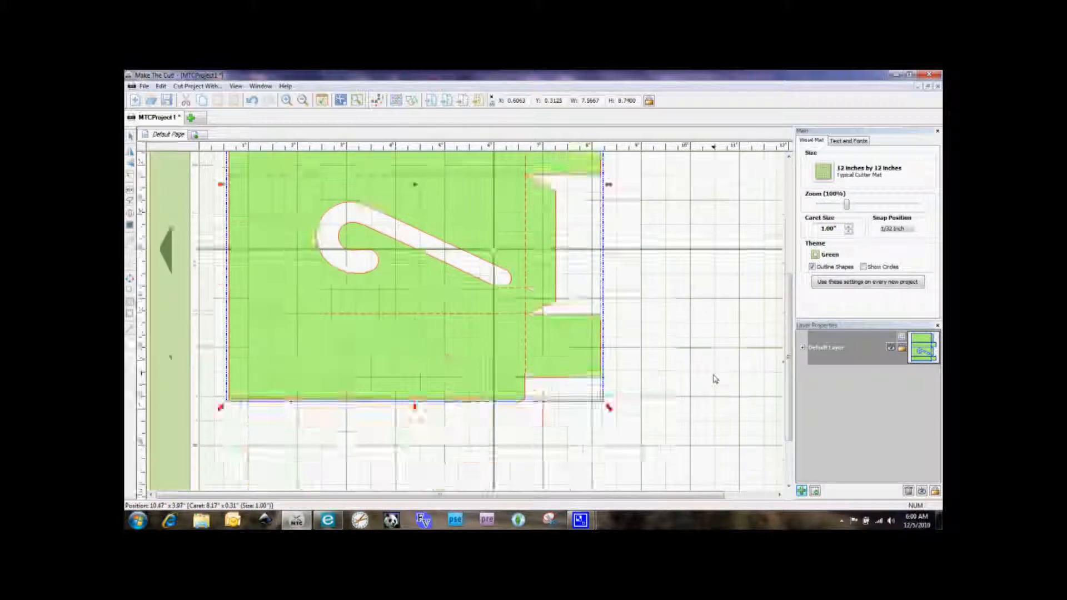
scroll(512, 240, up, 2)
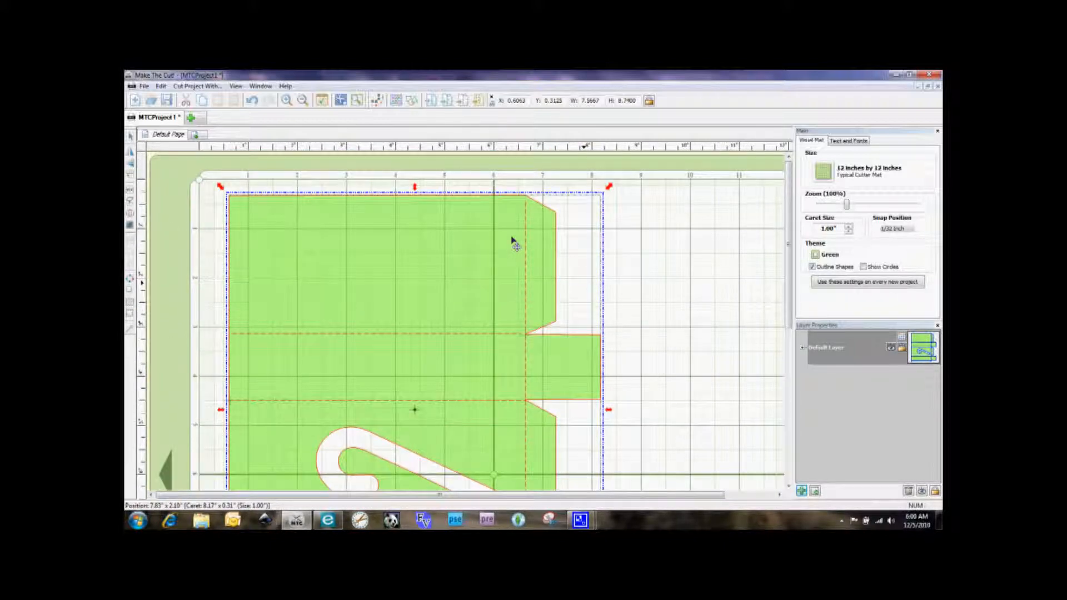
Step: Export the selected box template as an SVG file named "candy cane box main" in the PDF CANDY CANE BOX SET folder
click(145, 86)
mouse_move(162, 187)
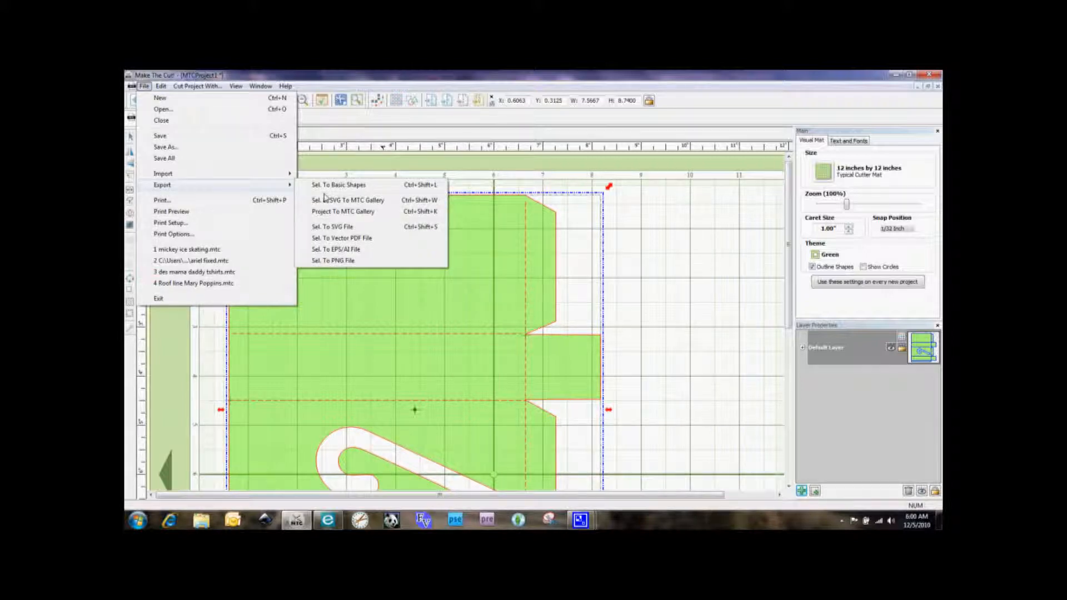
click(333, 228)
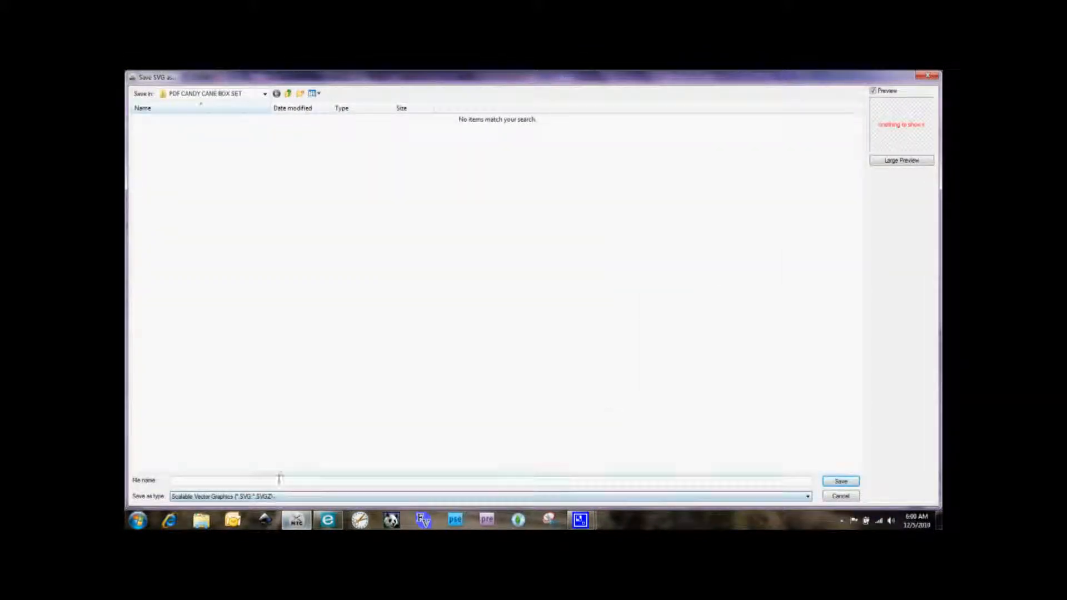
text(ca)
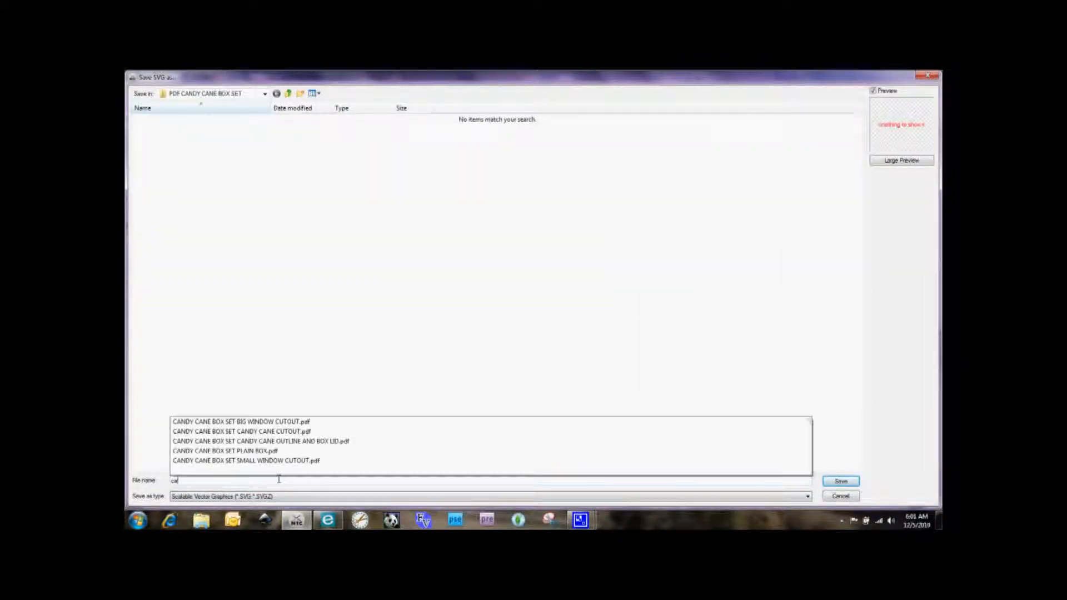
text(ndy cane box ou)
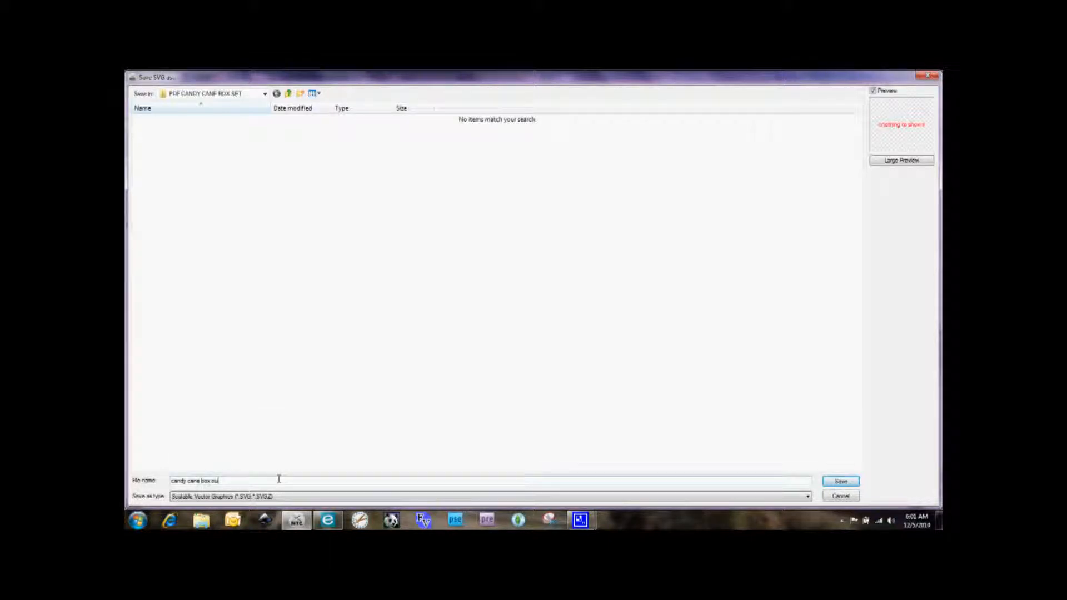
text(ain RED)
key(BackSpace)
key(BackSpace)
key(BackSpace)
click(841, 482)
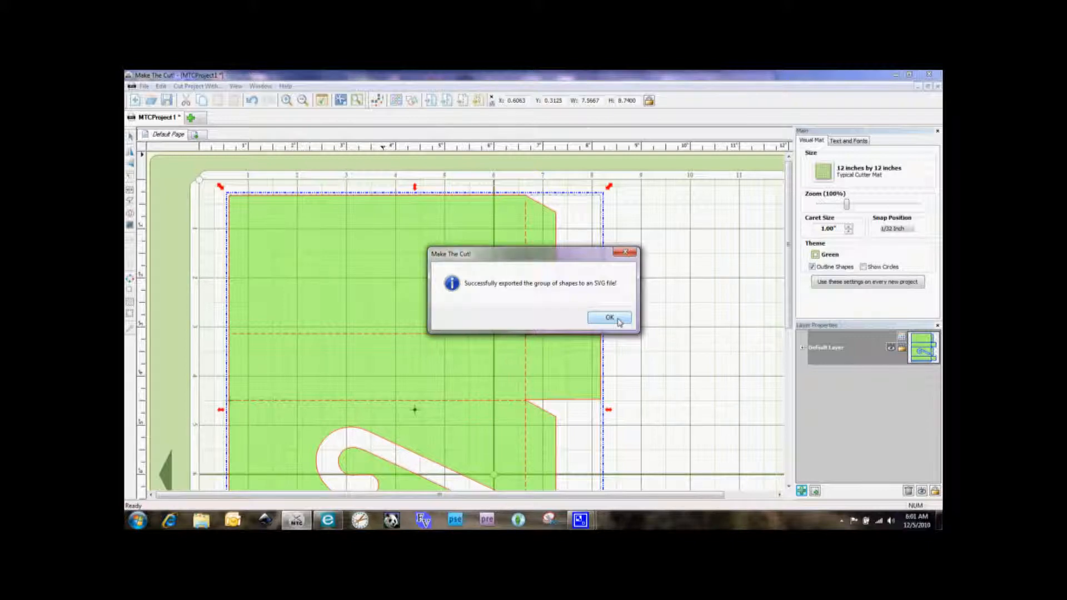
click(619, 321)
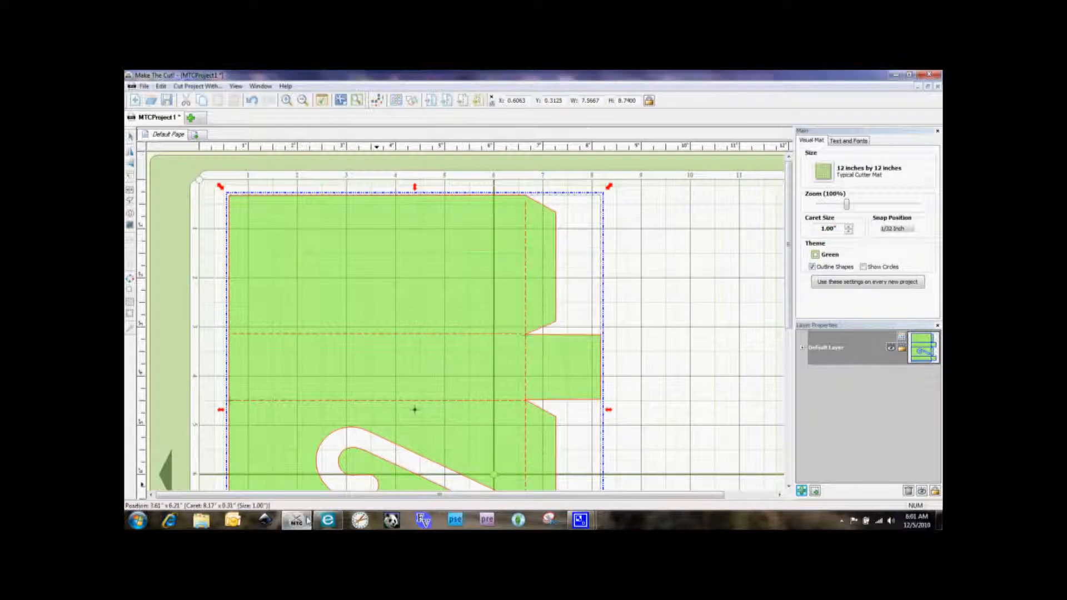
Step: Switch to eCraftShop Pro and import candy cane box main.svg from the PDF CANDY CANE BOX SET folder inside Day 6
click(327, 521)
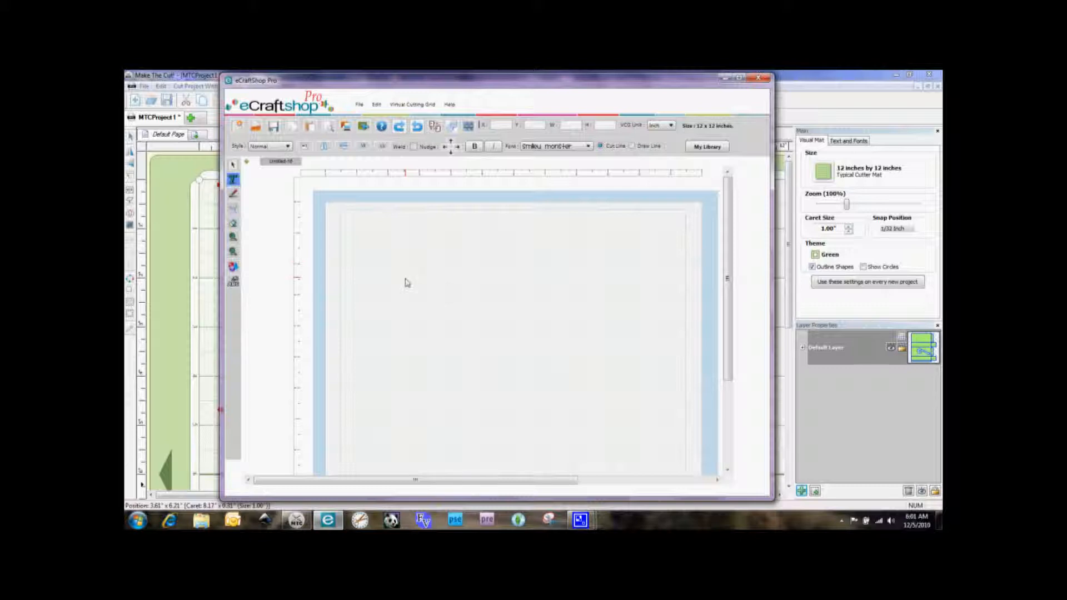
click(364, 127)
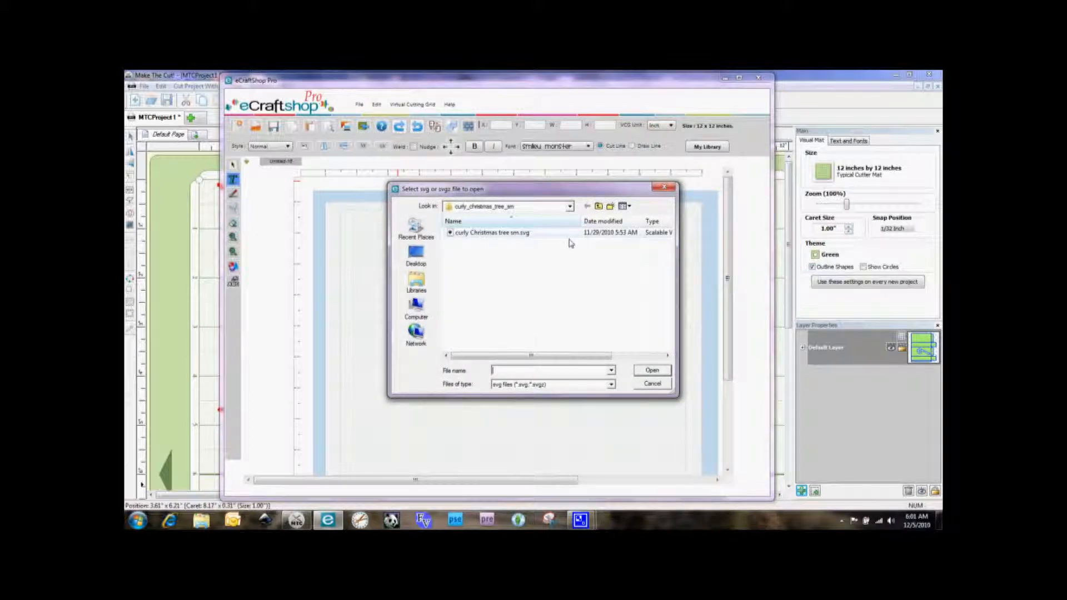
click(570, 207)
click(472, 315)
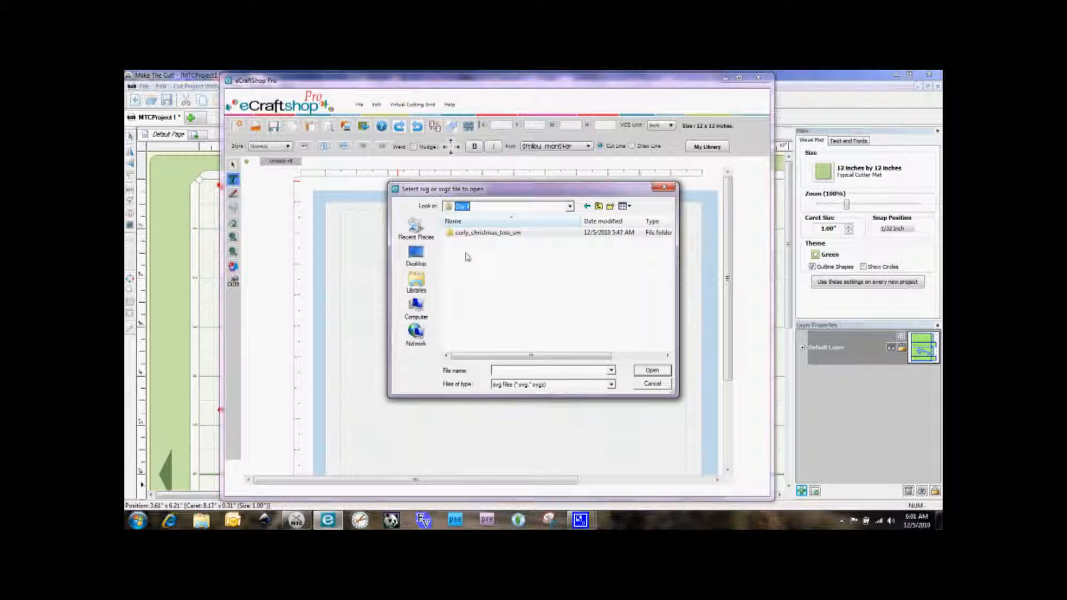
click(597, 206)
double_click(462, 242)
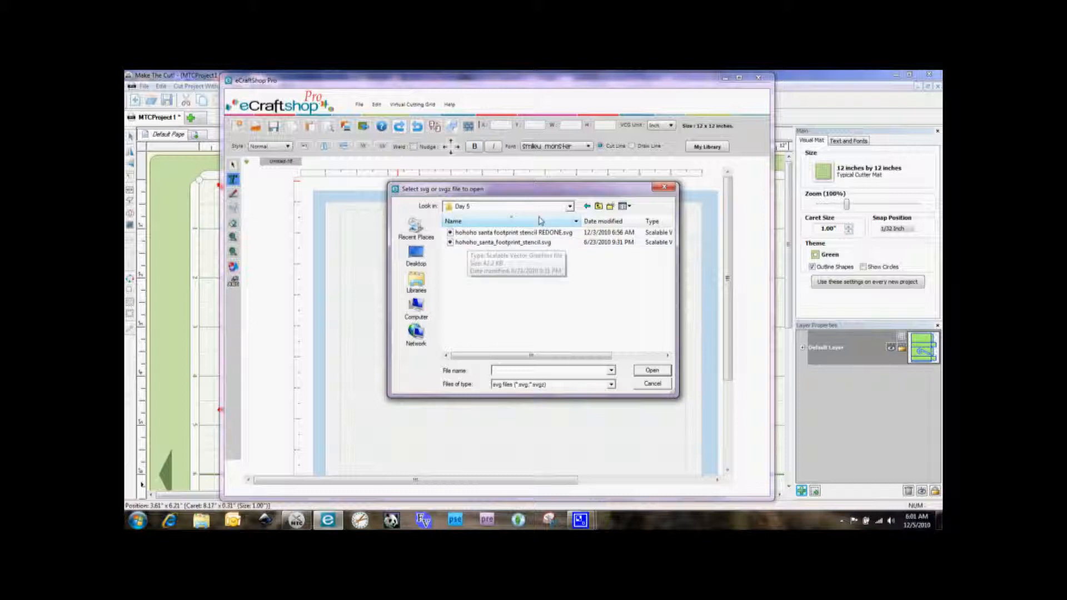
key(BackSpace)
double_click(463, 252)
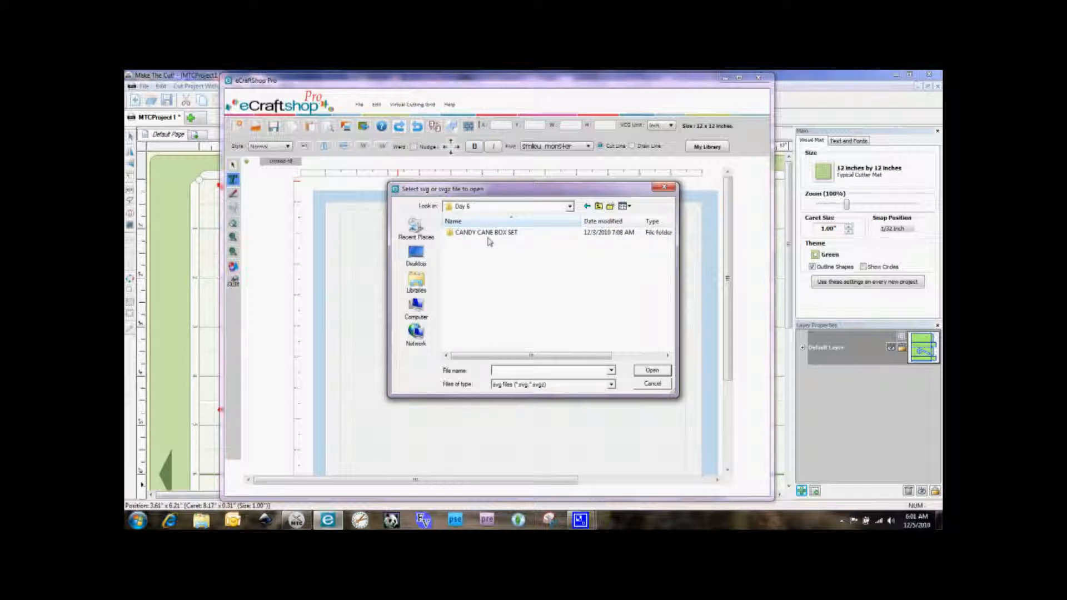
double_click(488, 233)
double_click(493, 234)
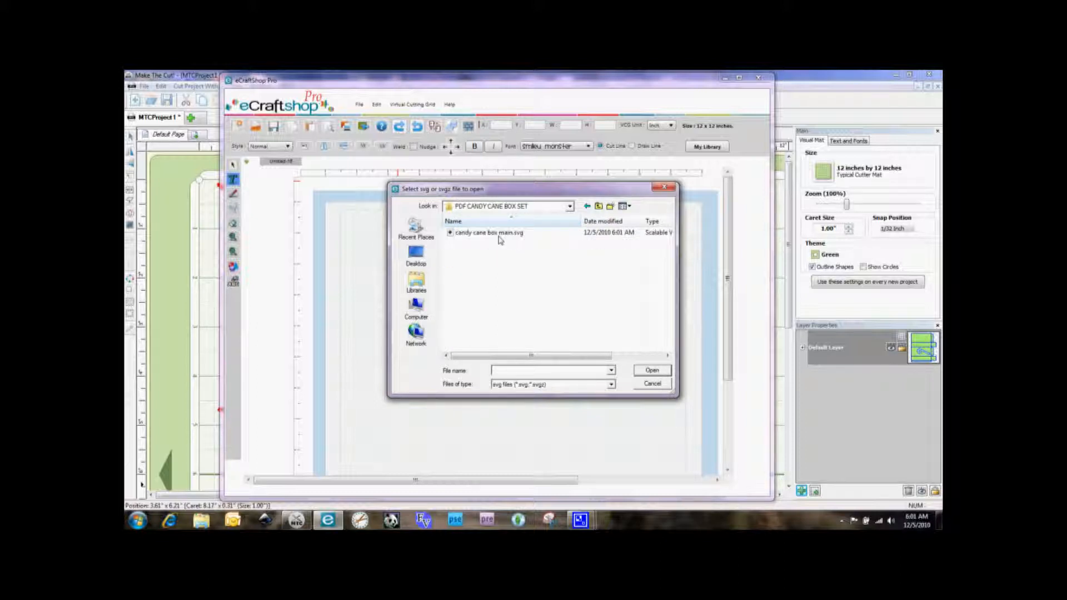
double_click(499, 236)
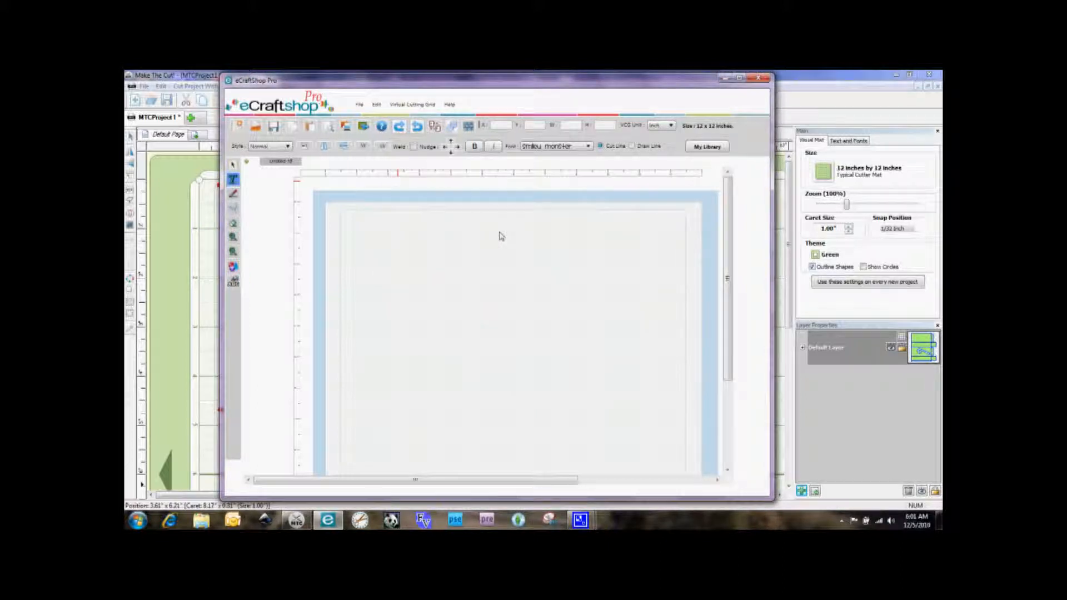
mouse_move(730, 221)
mouse_down()
mouse_move(730, 299)
mouse_move(733, 232)
mouse_up()
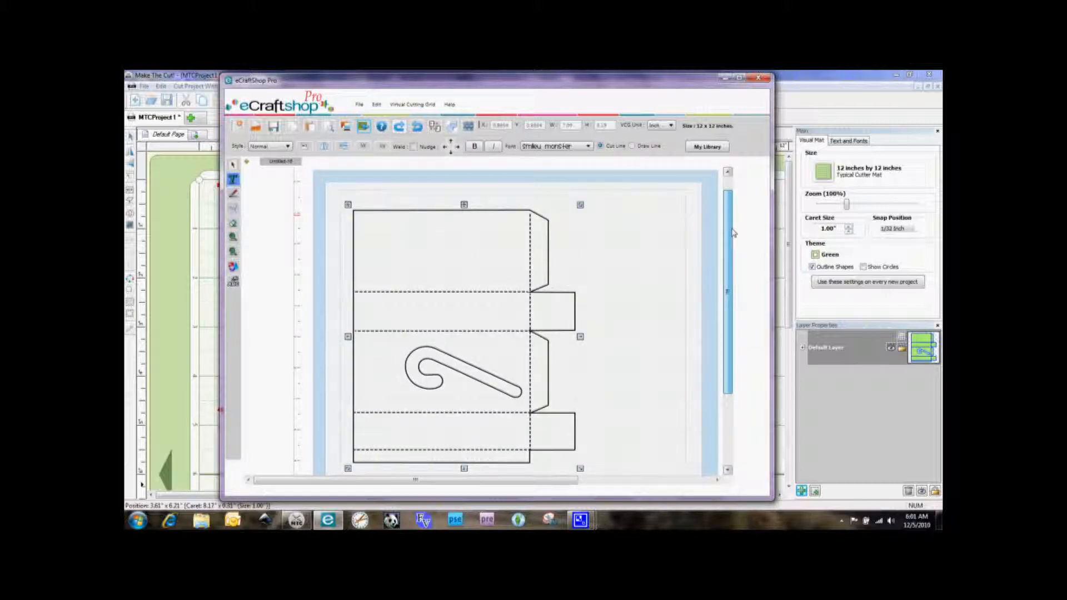